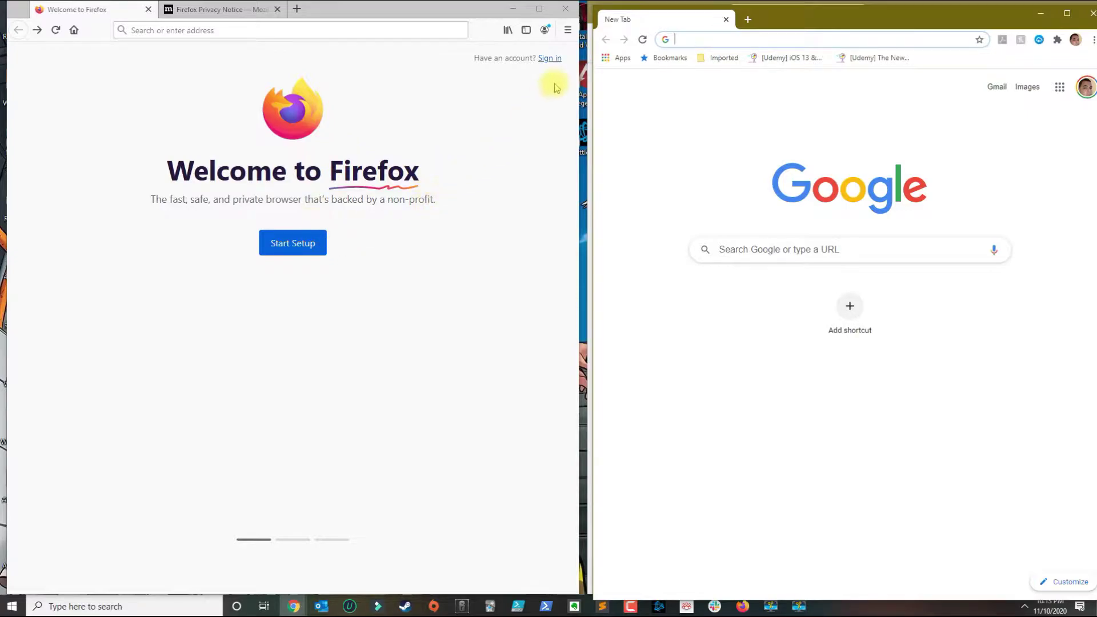
Open Firefox's full bookmarks Library window via Library > Bookmarks > Show All Bookmarks.
click(568, 32)
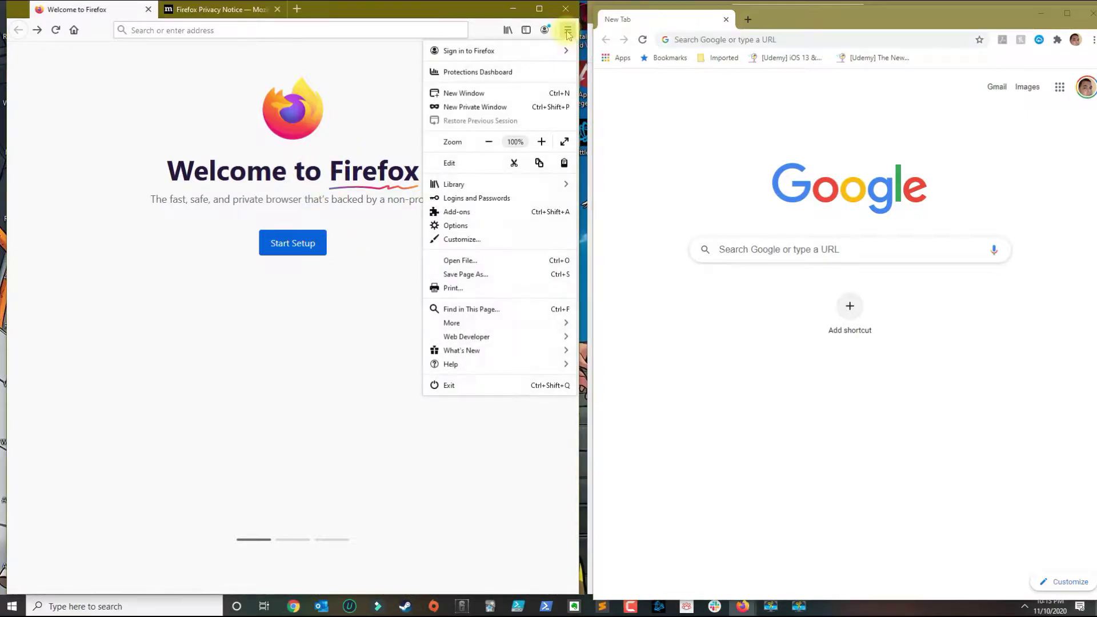
click(477, 184)
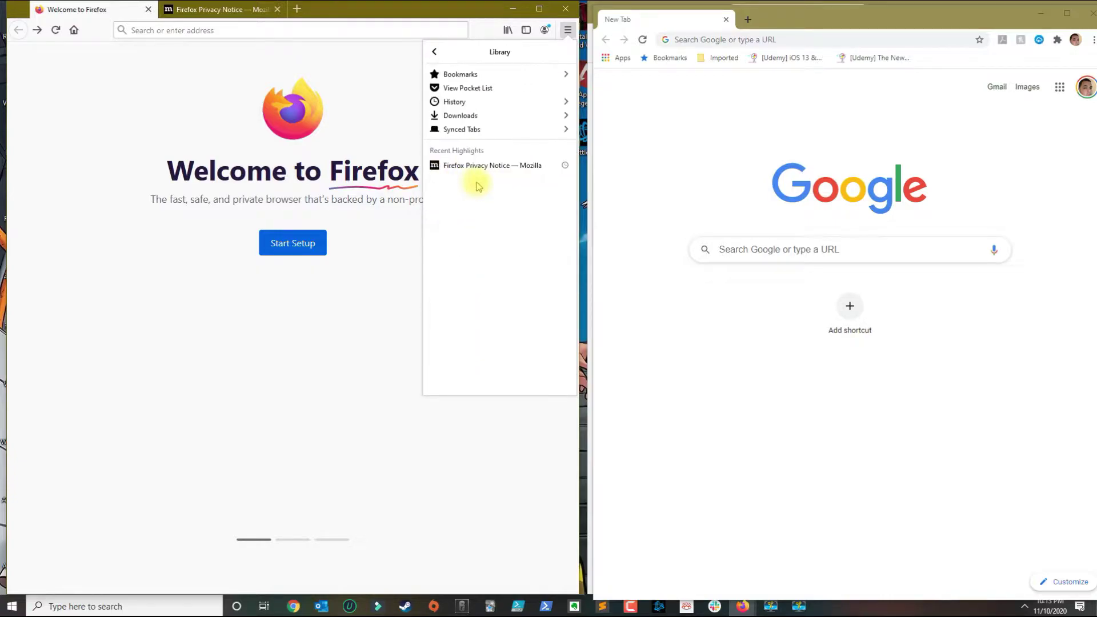
click(483, 75)
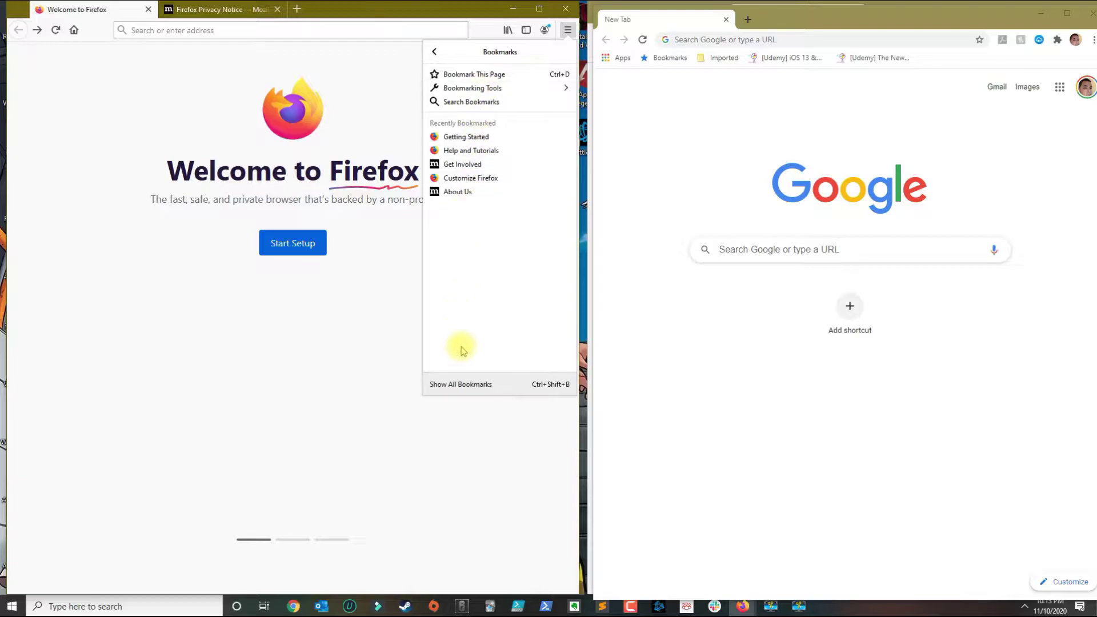
click(452, 385)
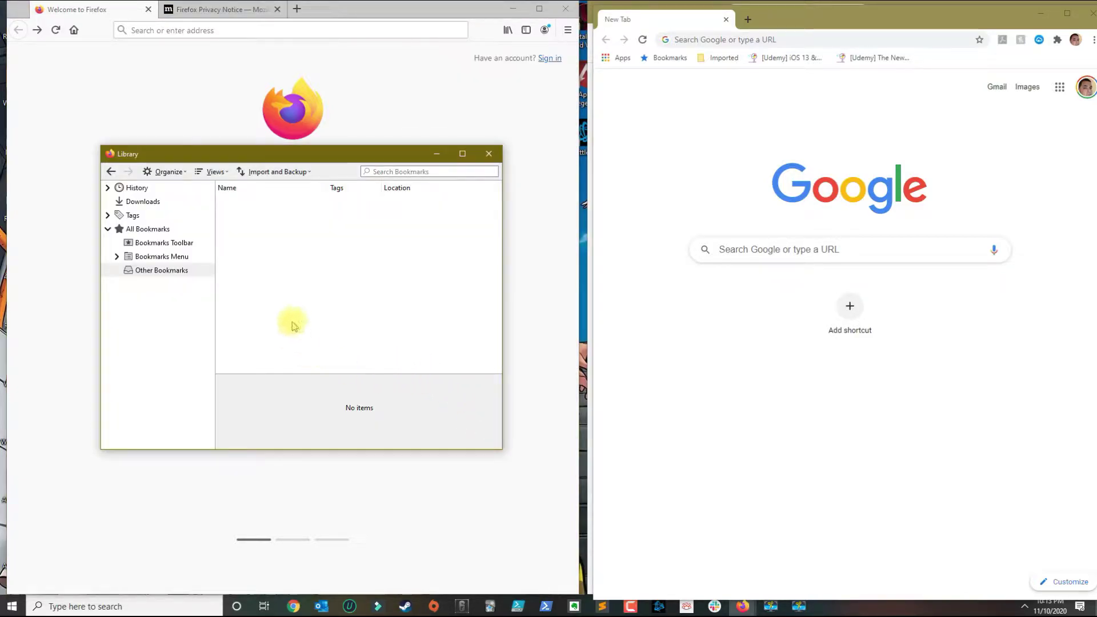
Start the Import Data from Another Browser wizard from Import and Backup.
click(273, 174)
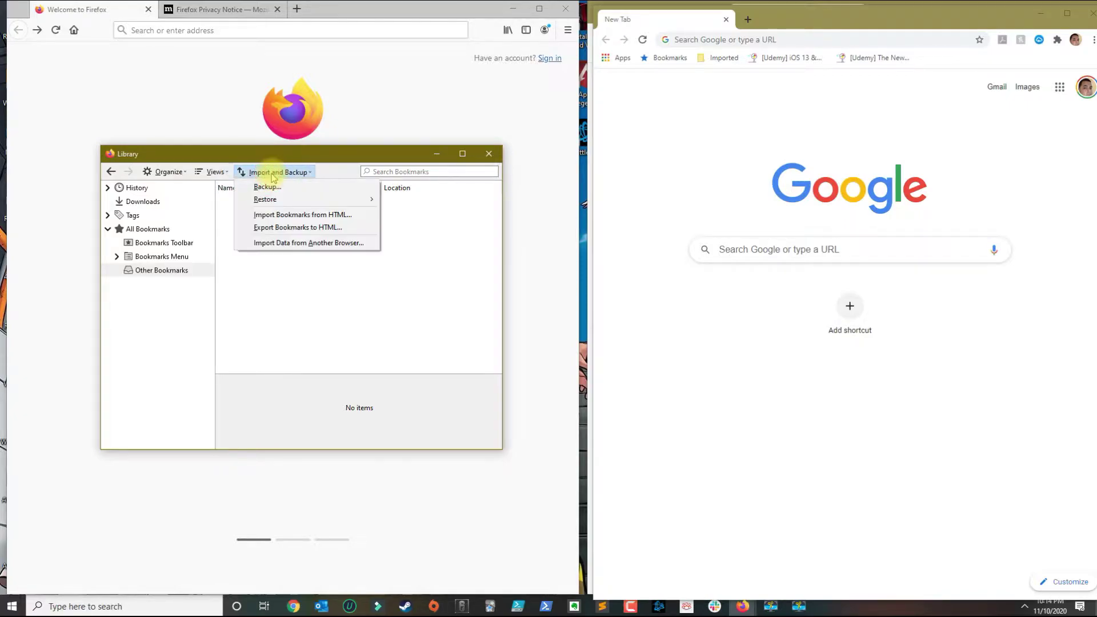
click(295, 244)
drag(339, 201, 366, 190)
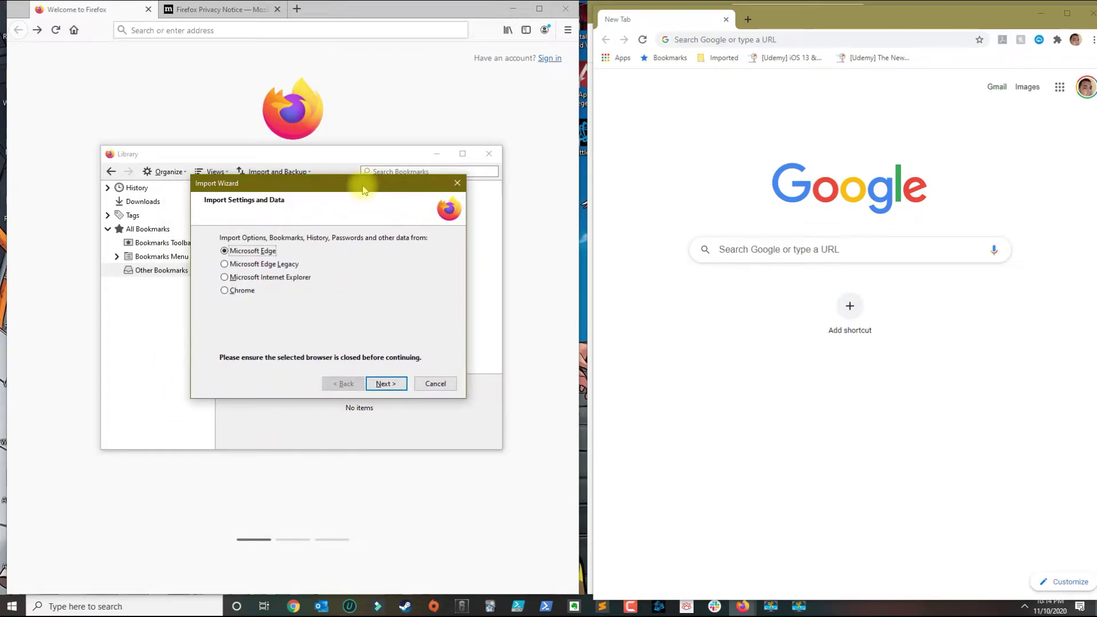
Select Chrome as the browser to import data from.
click(252, 265)
click(251, 278)
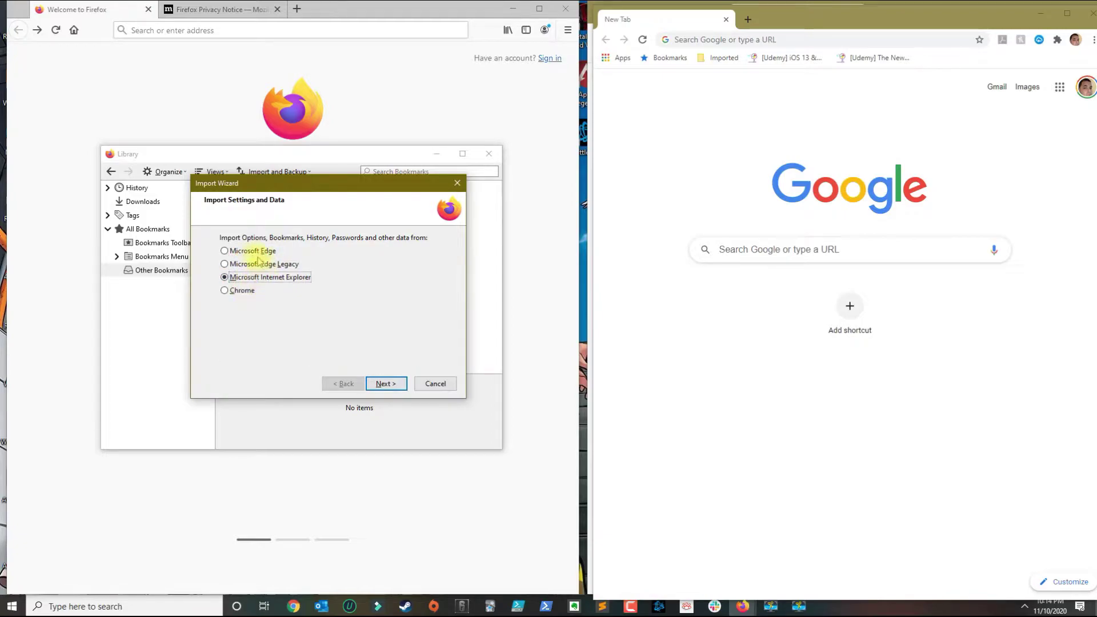
click(242, 291)
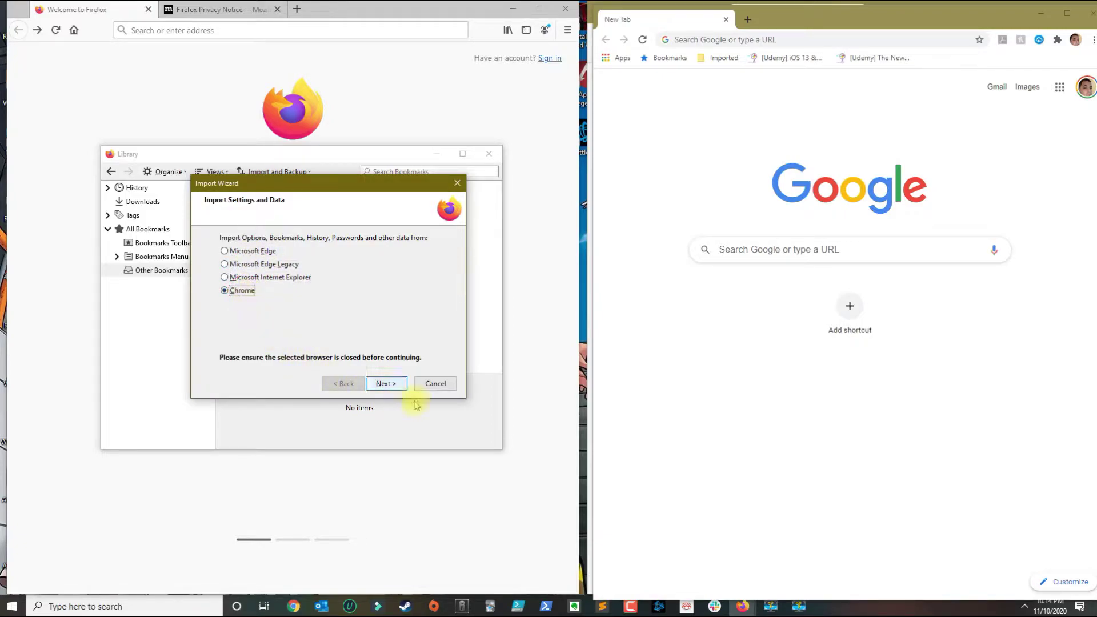
click(387, 384)
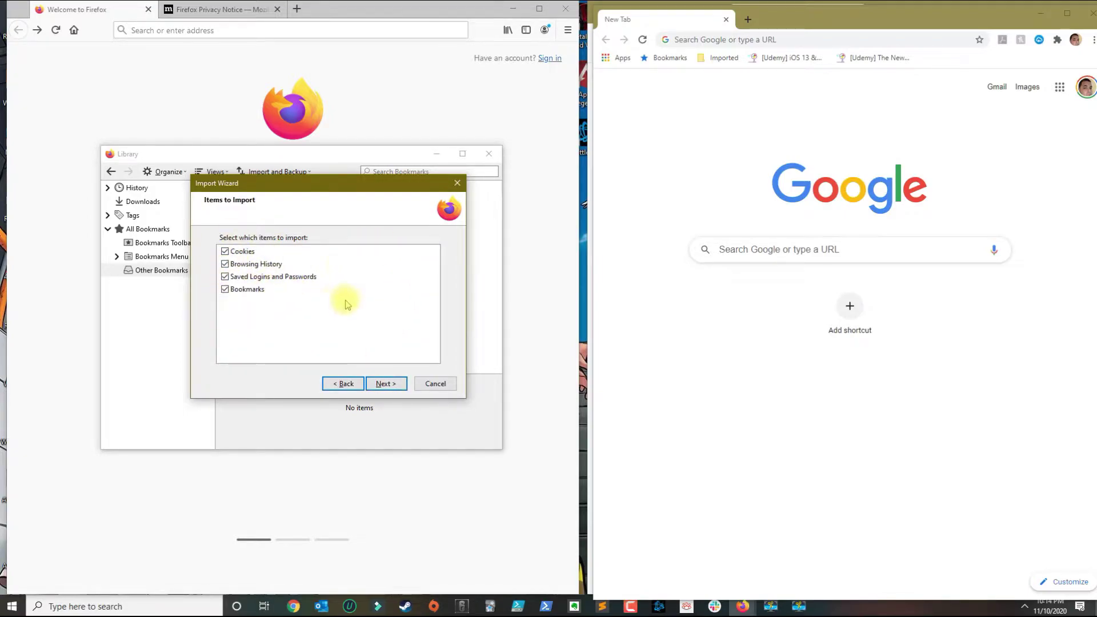
Import all checked Chrome items and expand Bookmarks Toolbar > Imported showing Swift, Personal, UCF.
click(380, 383)
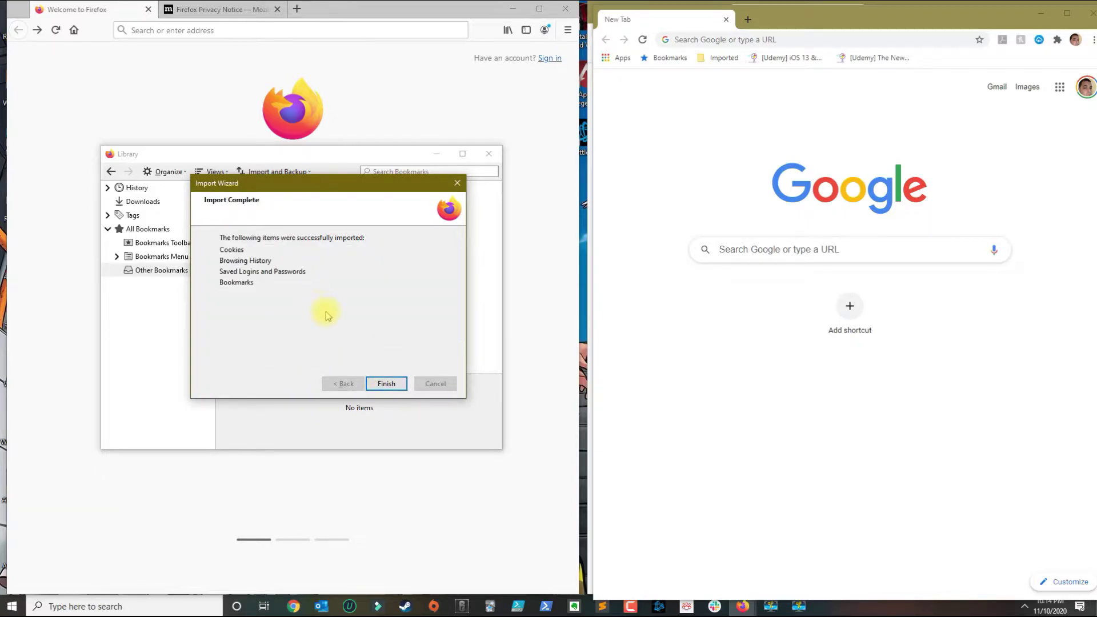
click(380, 382)
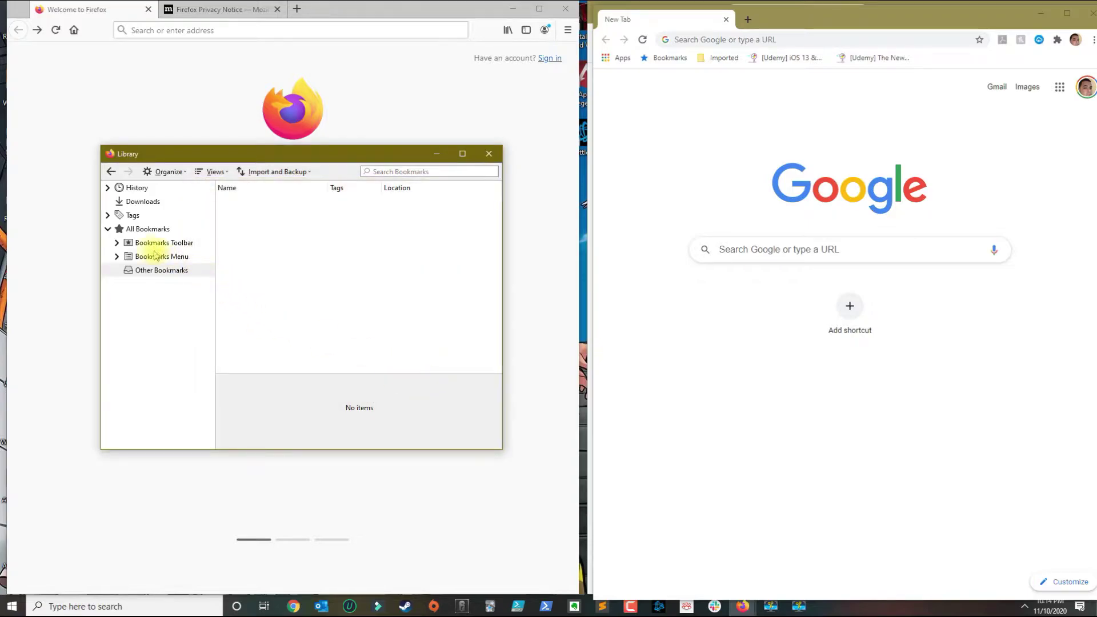
click(117, 243)
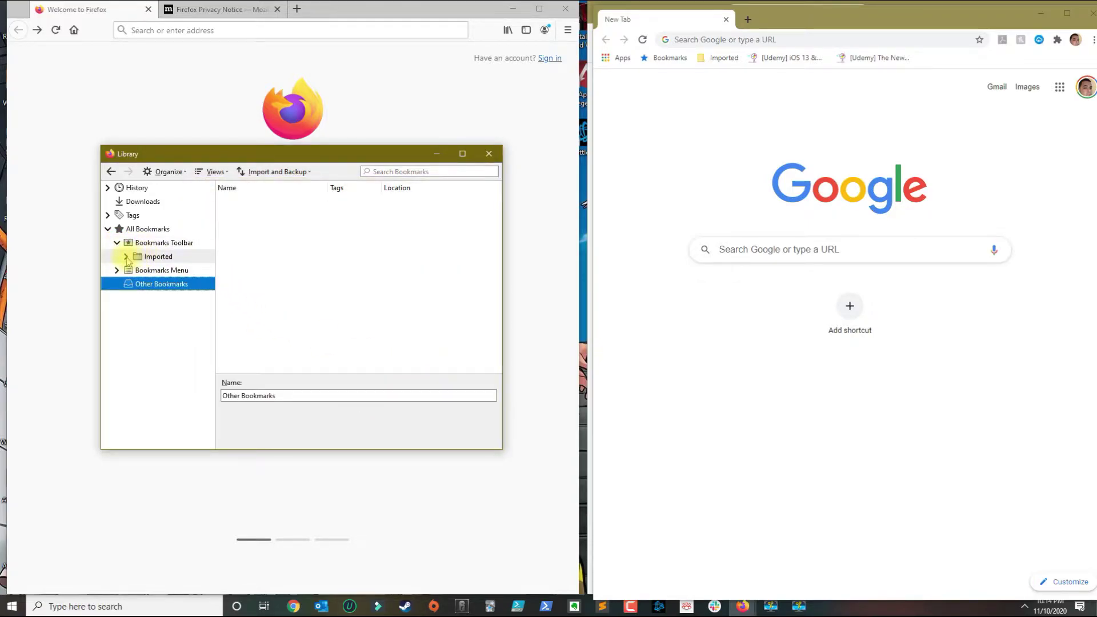
click(127, 256)
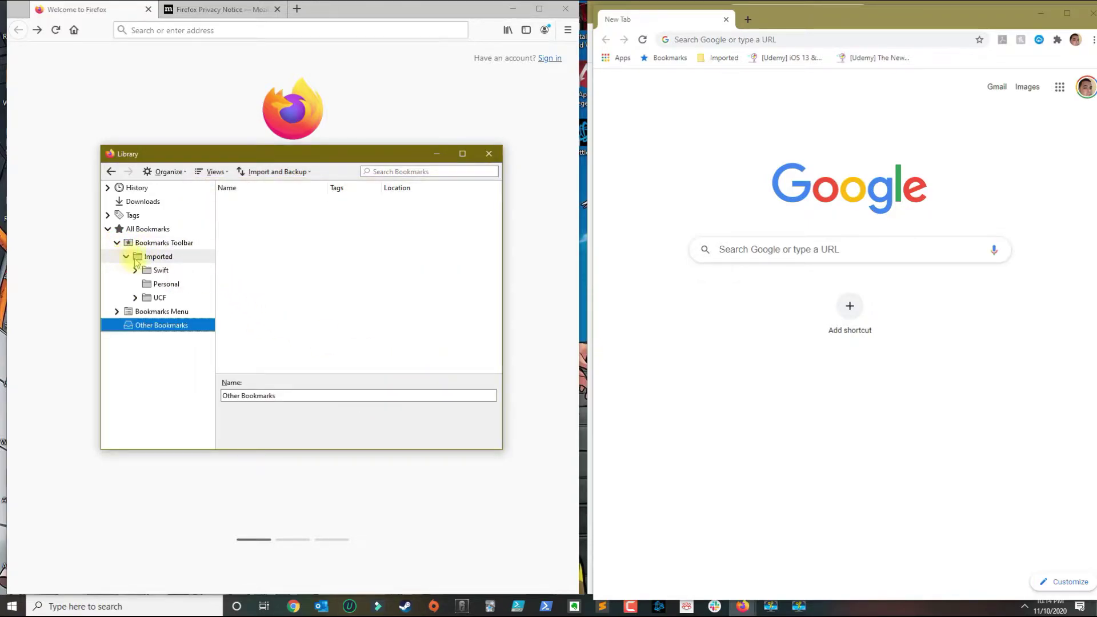
Close Firefox's Library and bring the Chrome window to the front.
click(485, 153)
click(866, 20)
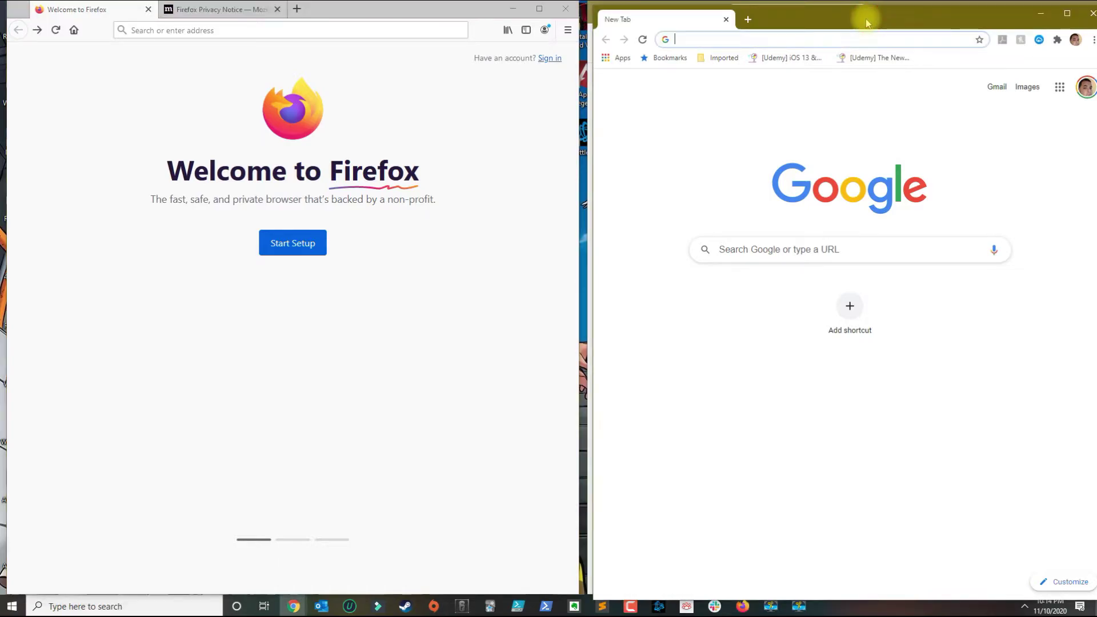
drag(865, 19, 862, 20)
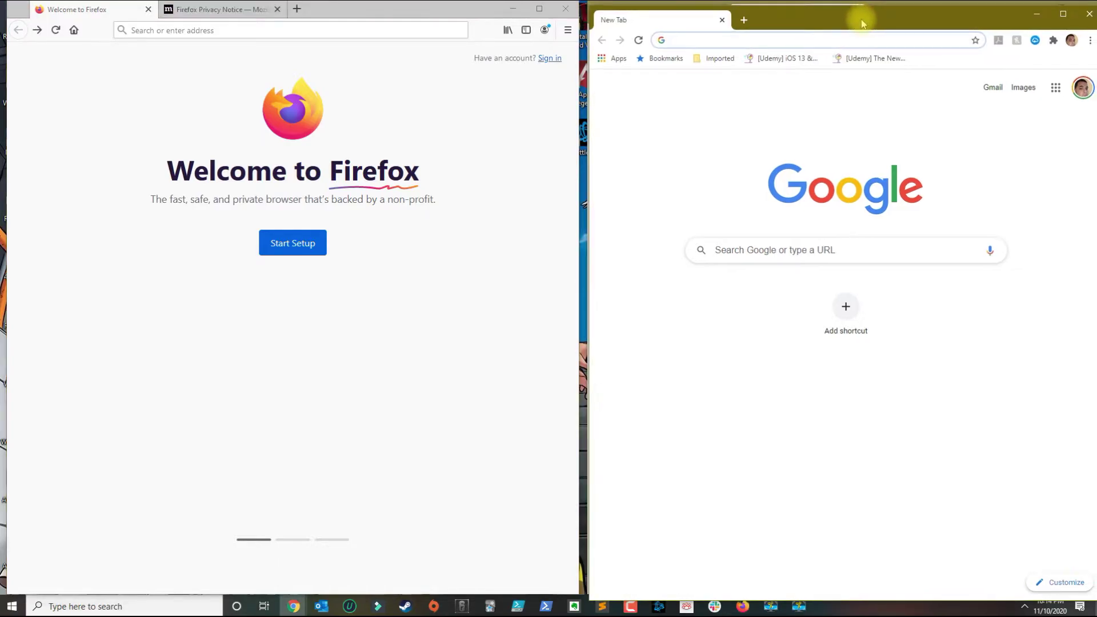
Open Chrome's Bookmark manager and its organize menu.
click(1090, 40)
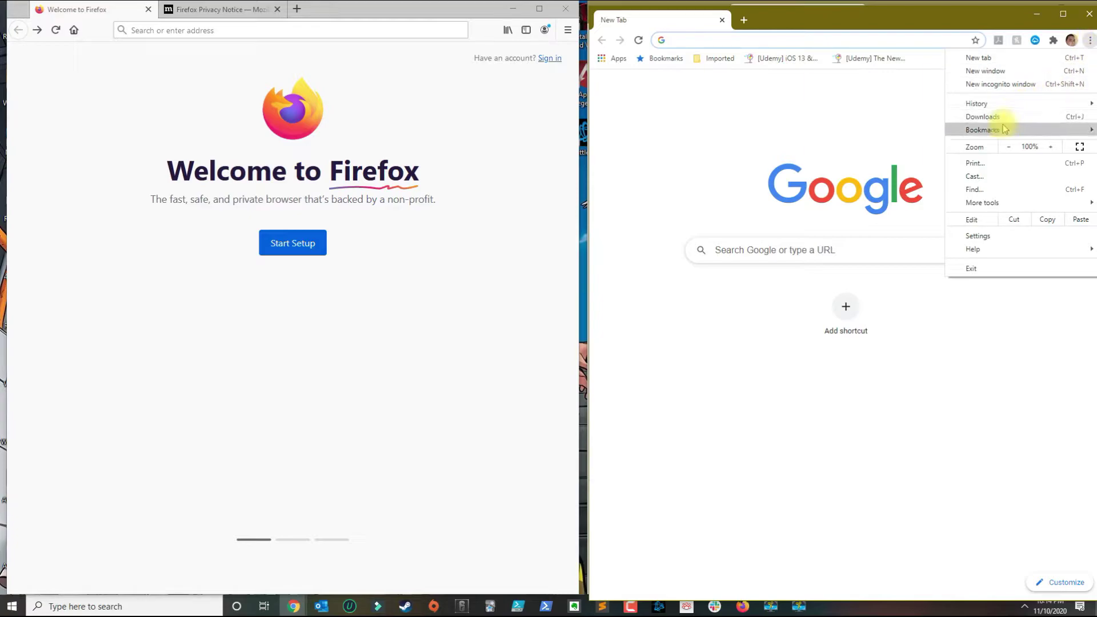
mouse_move(1005, 128)
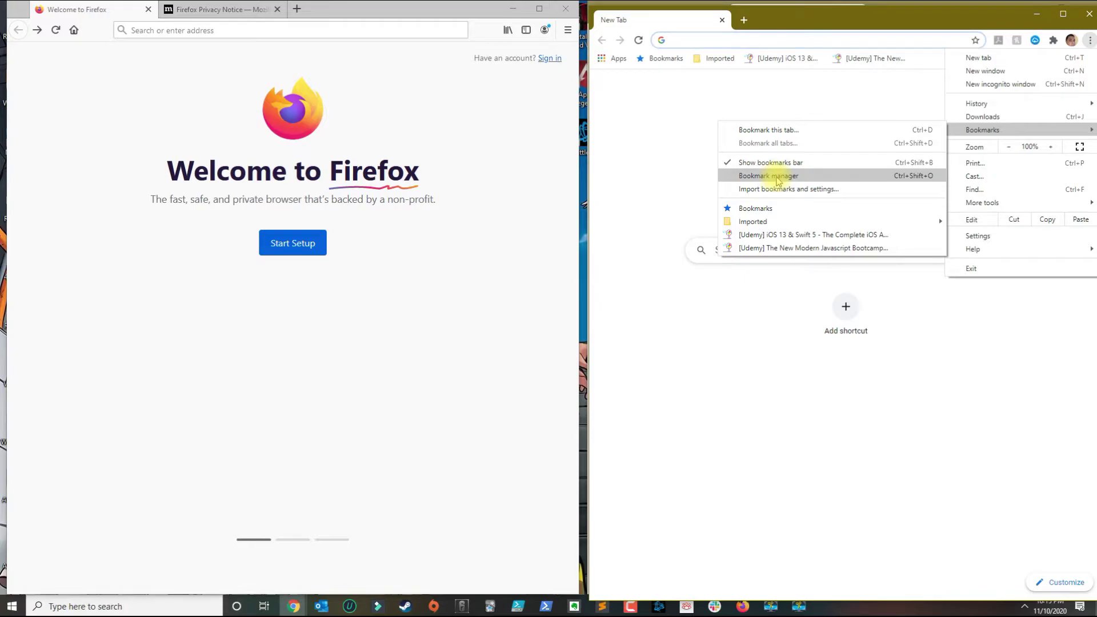
click(778, 181)
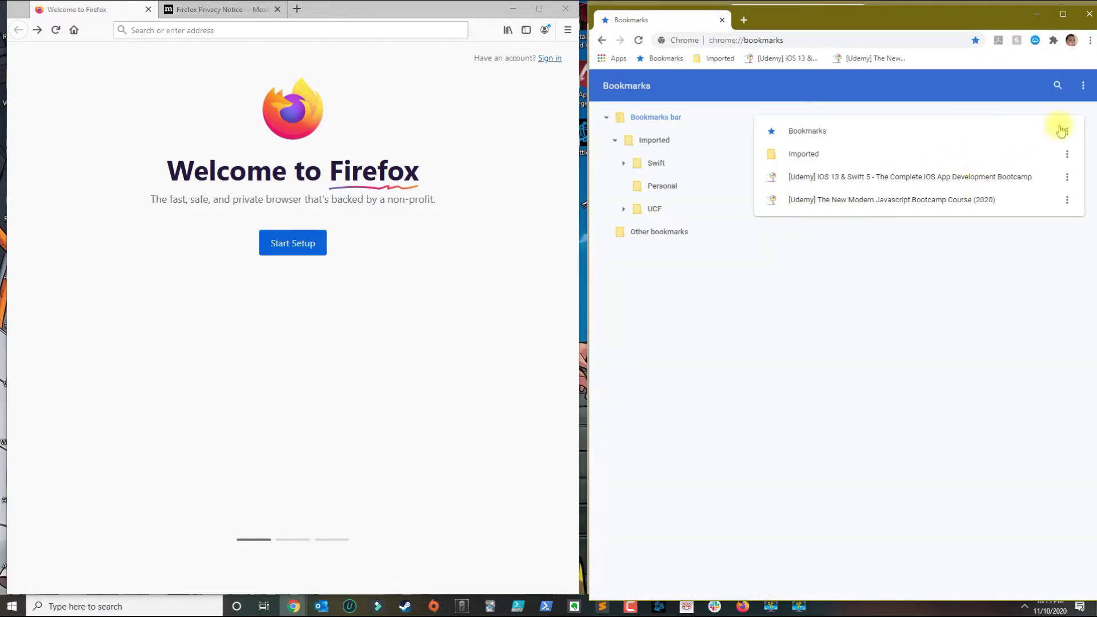
click(1083, 86)
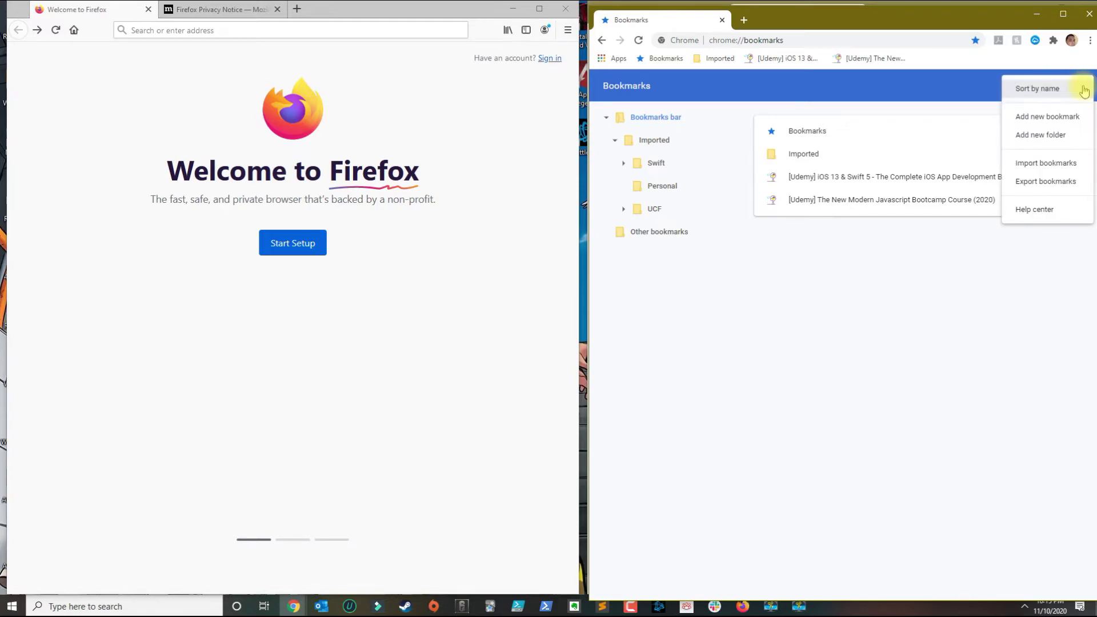
Export Chrome bookmarks to the Desktop as the HTML file bookmarks_11_10_20.
click(1034, 183)
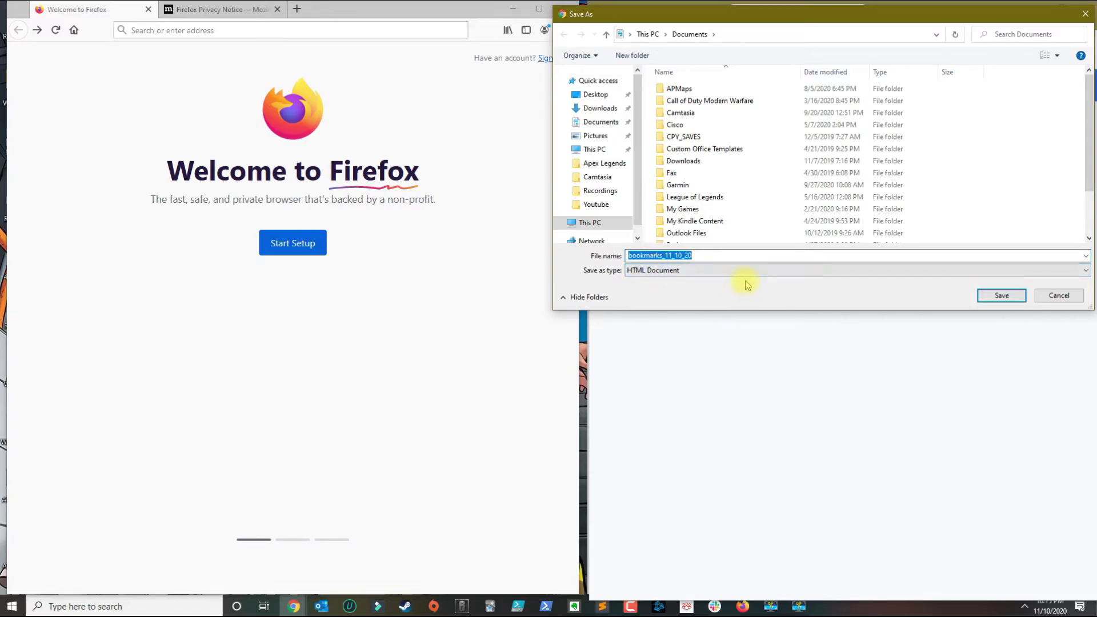
click(598, 94)
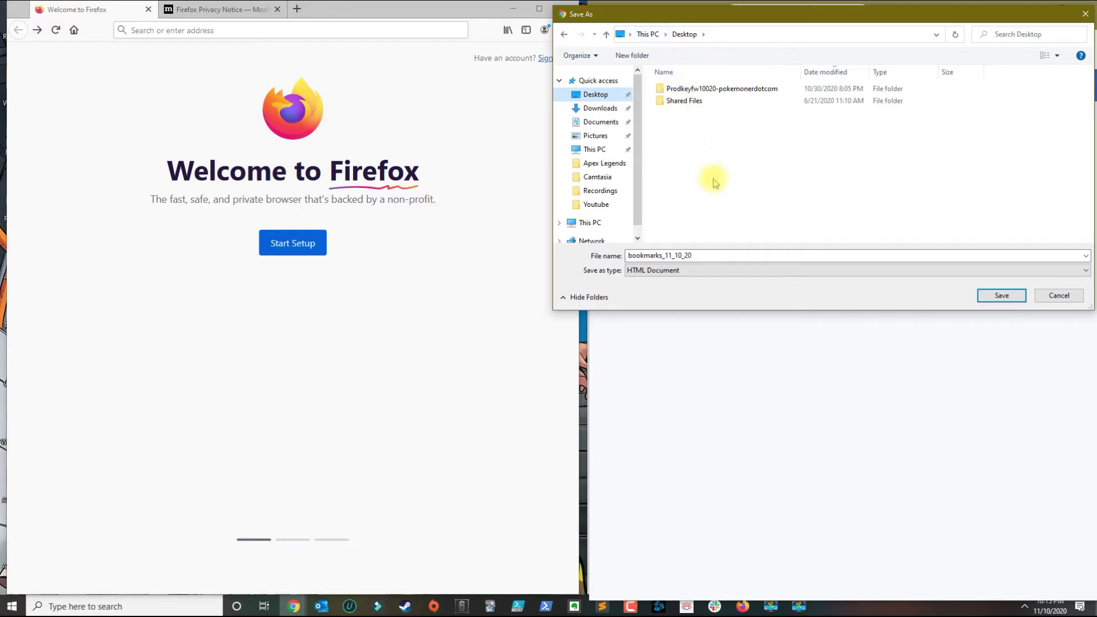
click(989, 295)
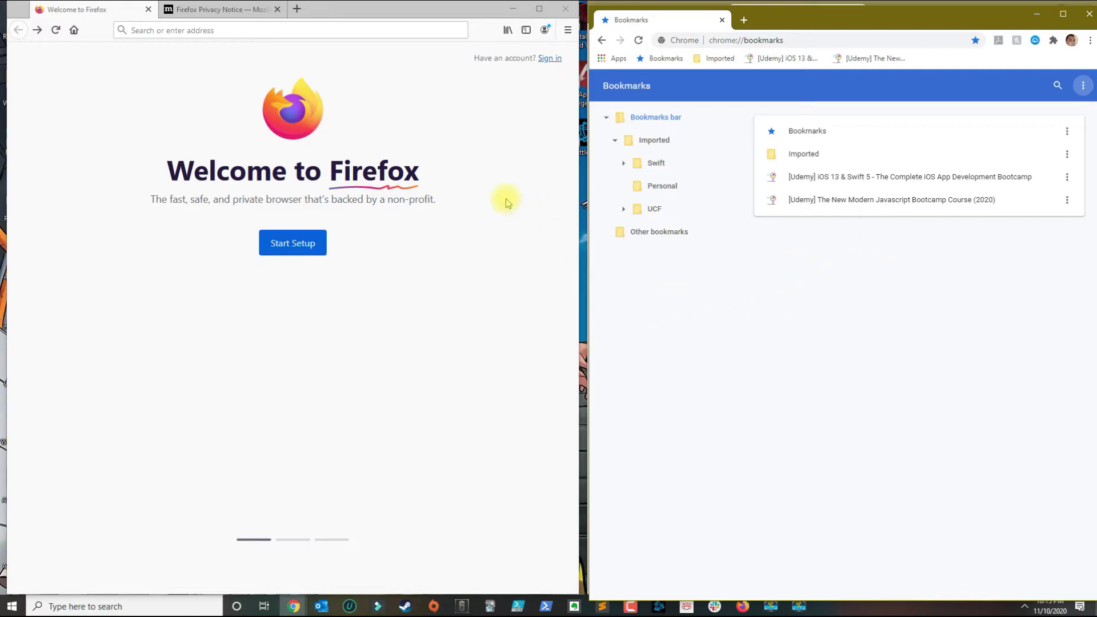
Open Firefox's bookmarks Library and choose Import and Backup > Import Bookmarks from HTML.
click(568, 29)
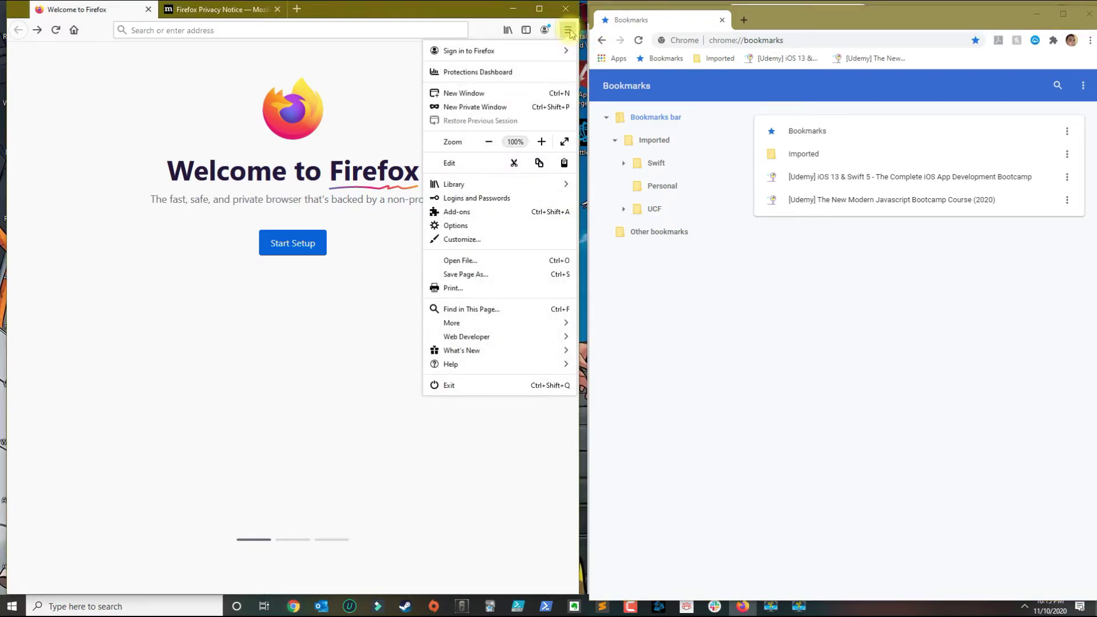
click(478, 184)
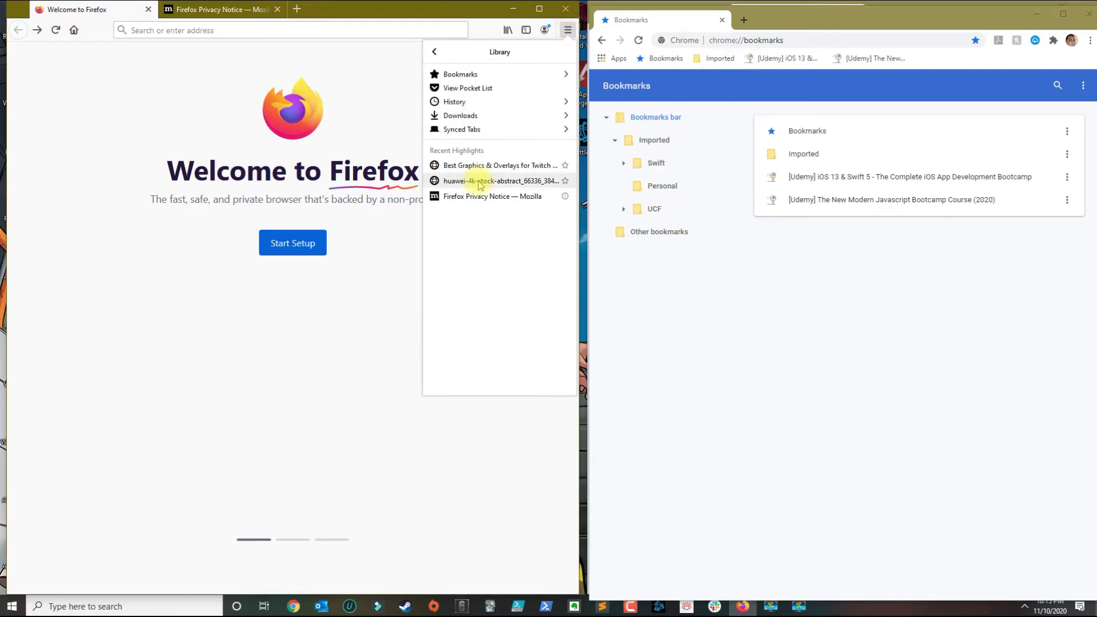
click(464, 76)
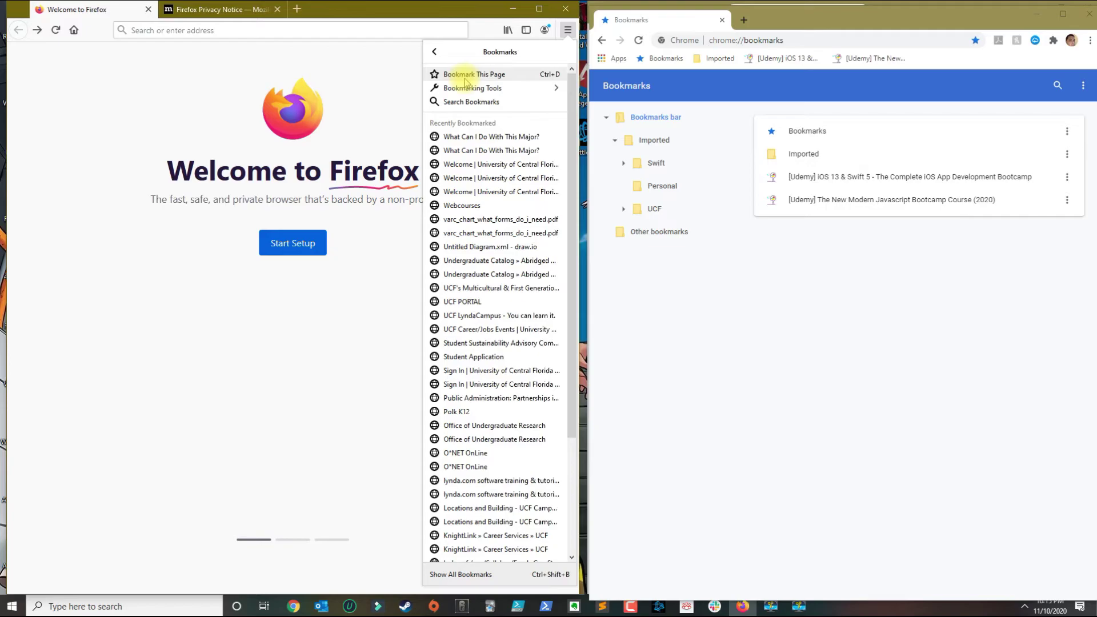
click(450, 578)
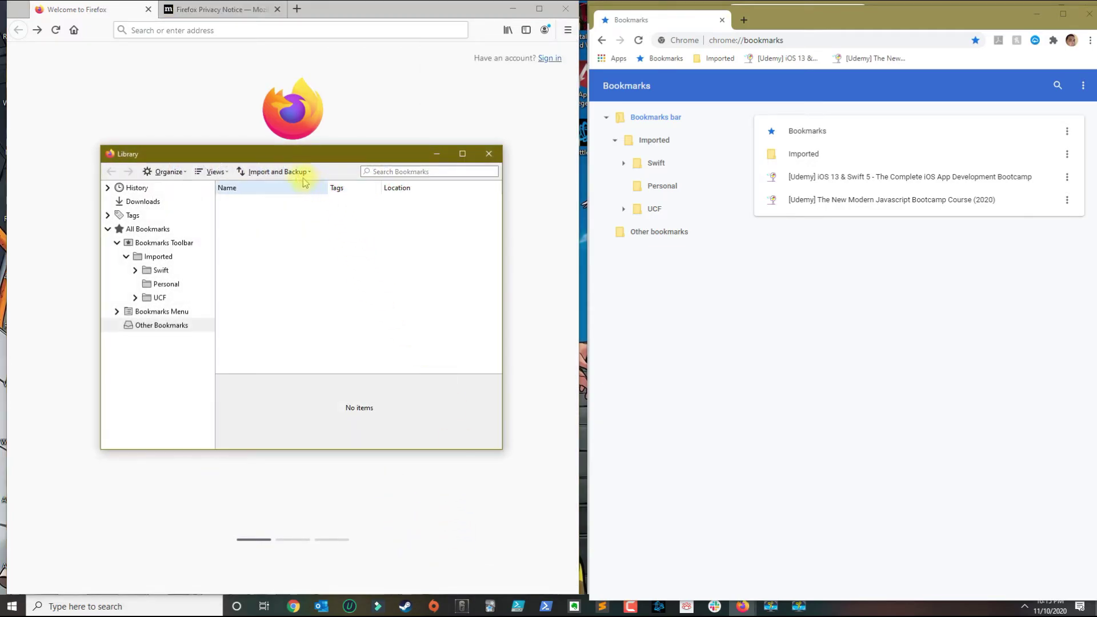
click(289, 173)
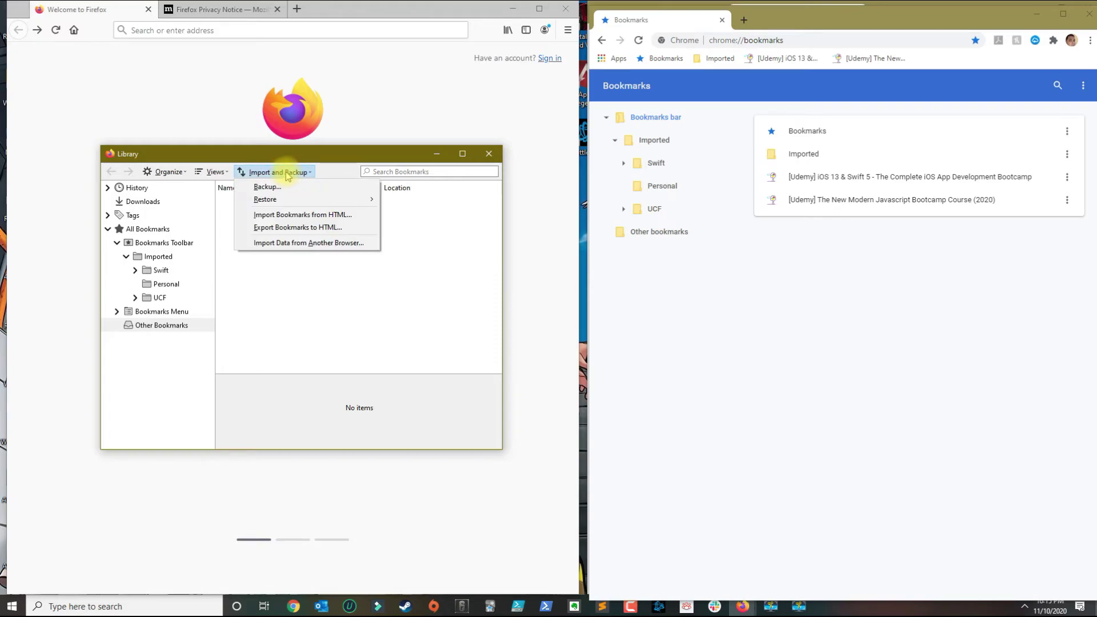
click(309, 216)
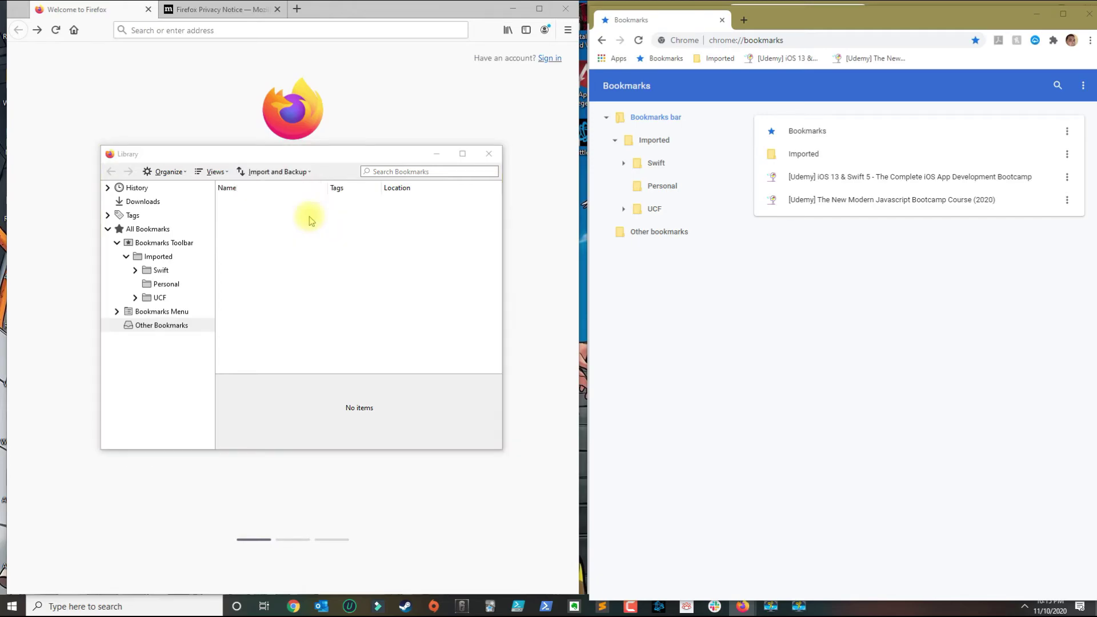
Import bookmarks_11_10_20 from the Desktop into Firefox's bookmarks.
click(159, 251)
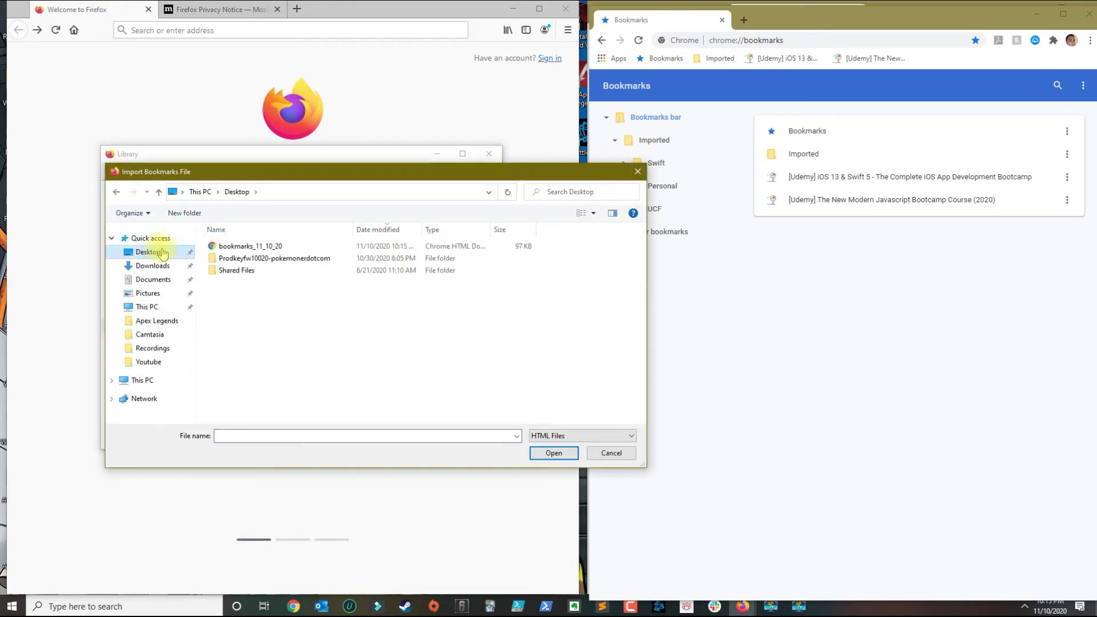
click(263, 247)
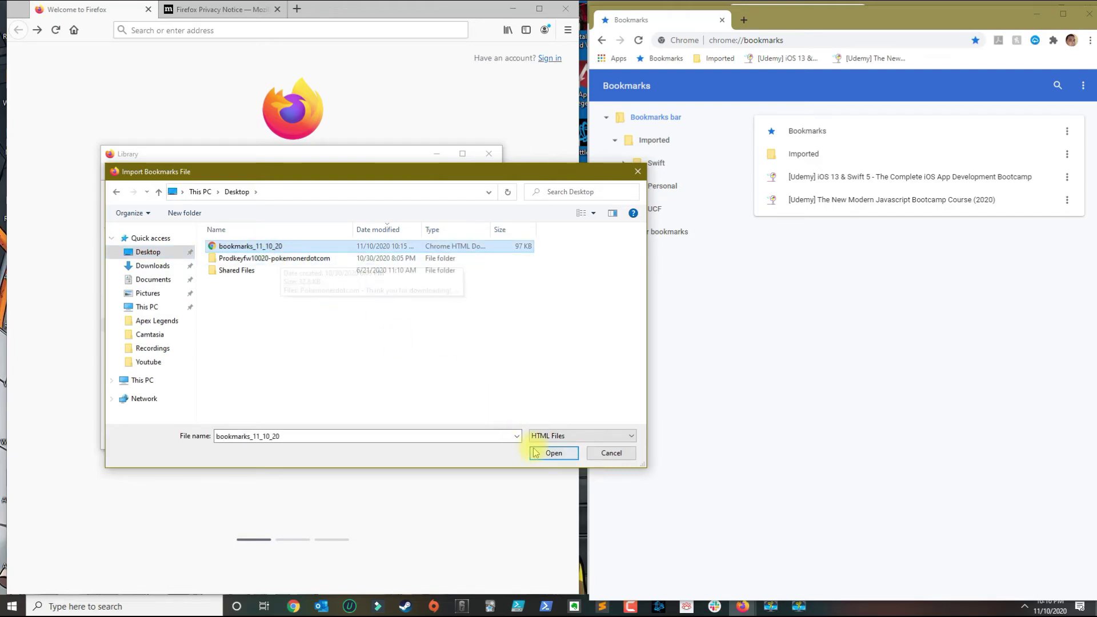
click(554, 452)
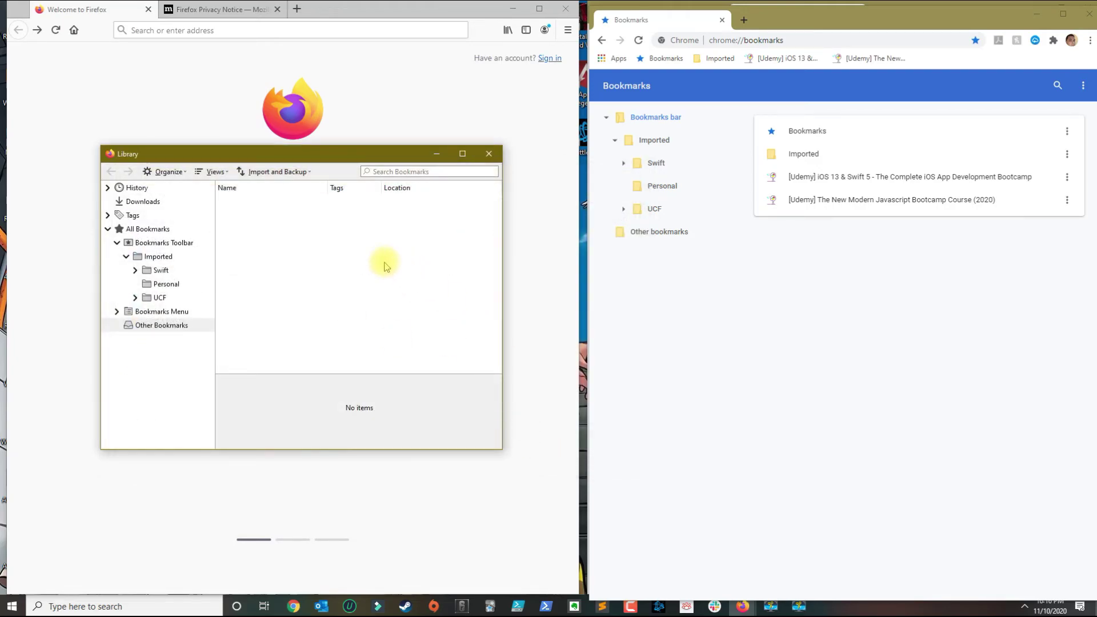